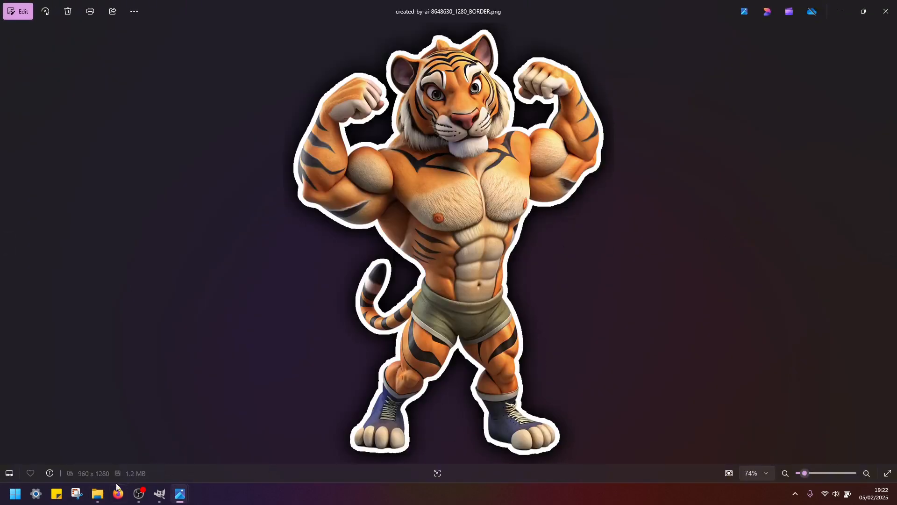
- View the glowing-border image created-by-ai-8648630_1280_copy from the Downloads folder, and close the image viewer windows
{"action": "left_click", "coordinate": [97, 493]}
{"action": "double_click", "coordinate": [576, 240]}
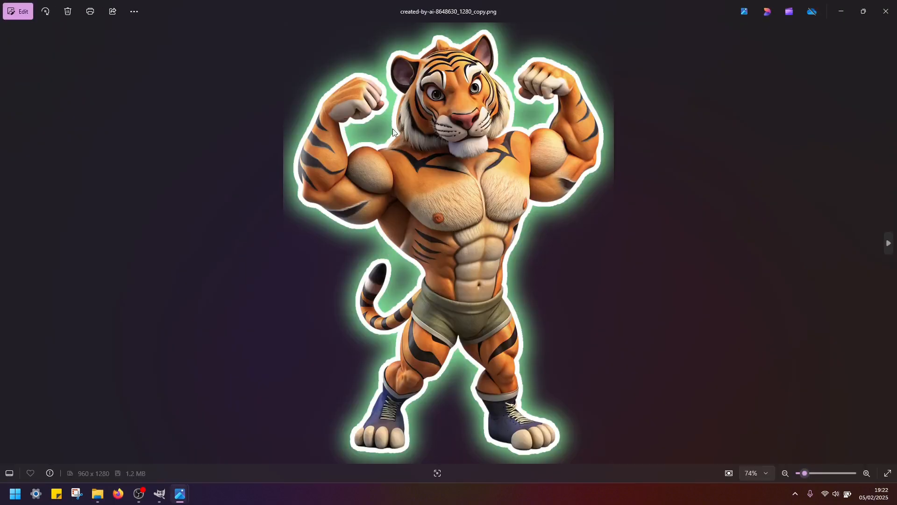
{"action": "left_click", "coordinate": [886, 11]}
{"action": "left_click", "coordinate": [886, 11]}
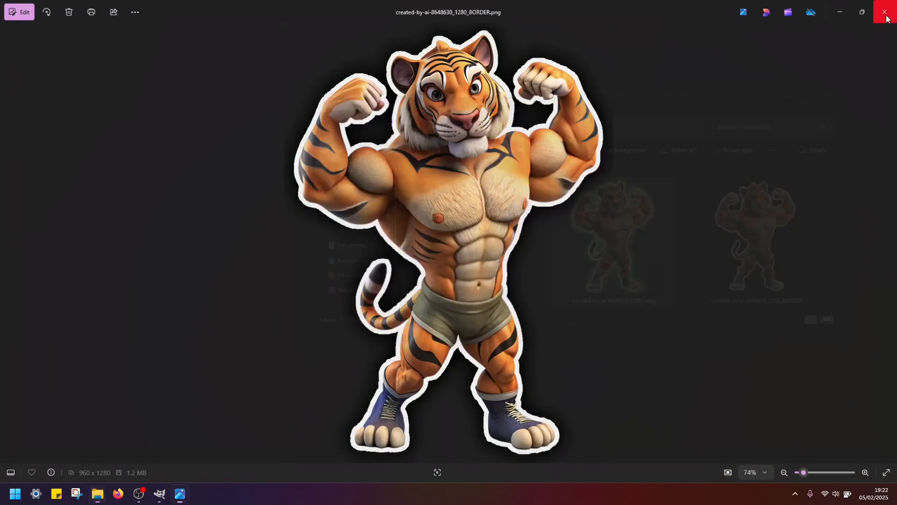
{"action": "left_click", "coordinate": [886, 12]}
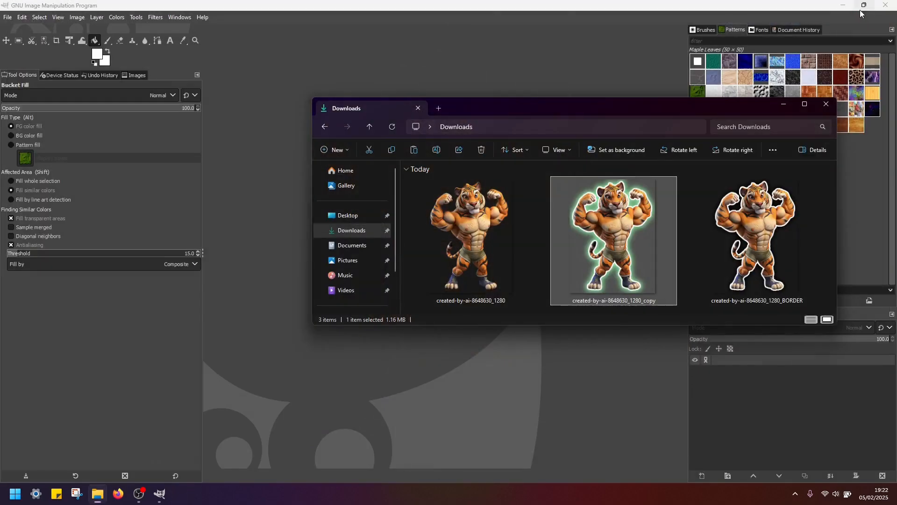
- Load created-by-ai-8648630_1280 from the Downloads folder into GIMP and fit the whole image in the window
{"action": "left_click", "coordinate": [467, 242]}
{"action": "left_click_drag", "start_coordinate": [547, 106], "coordinate": [606, 120]}
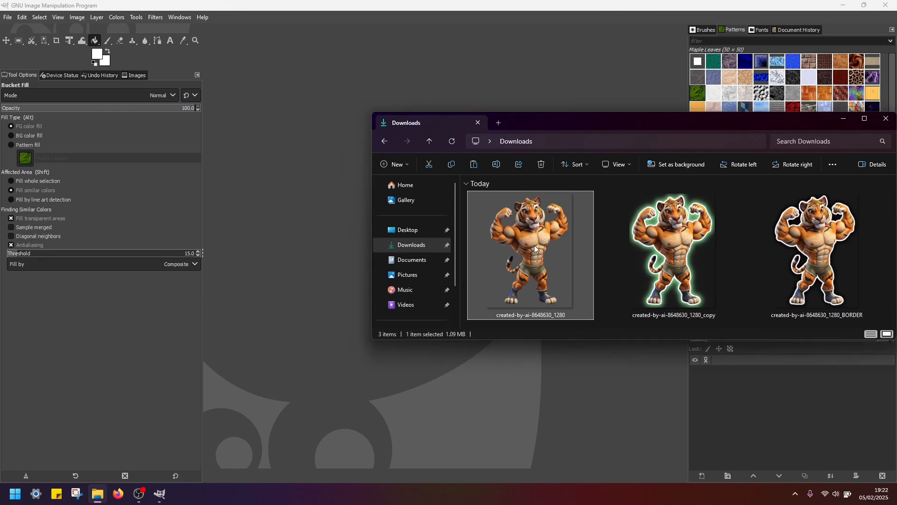
{"action": "left_click_drag", "start_coordinate": [534, 245], "coordinate": [307, 195]}
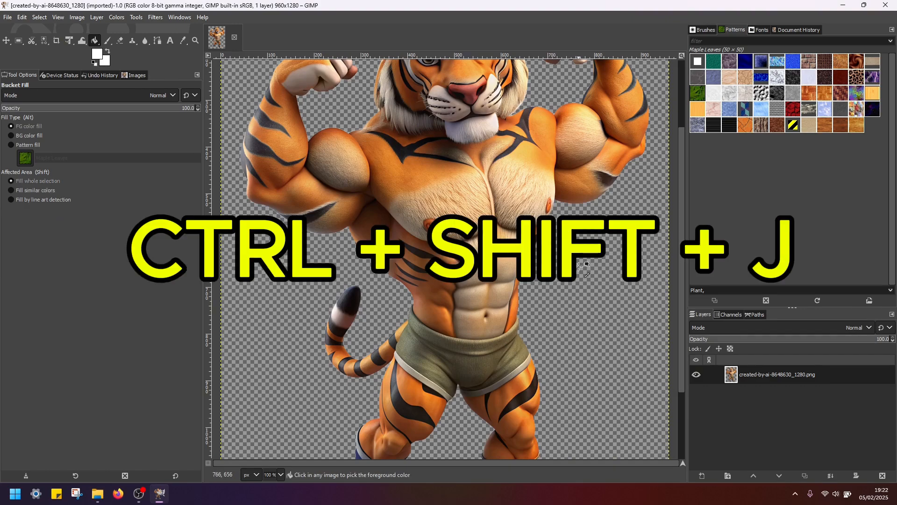
{"action": "key", "text": "ctrl+shift+j"}
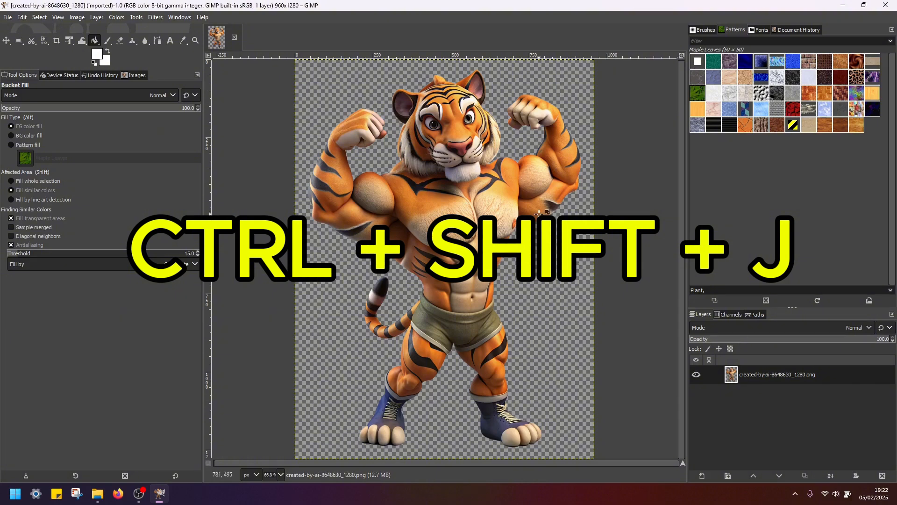
- Create a selection from the tiger layer's alpha and grow it by 10 px
{"action": "right_click", "coordinate": [776, 375]}
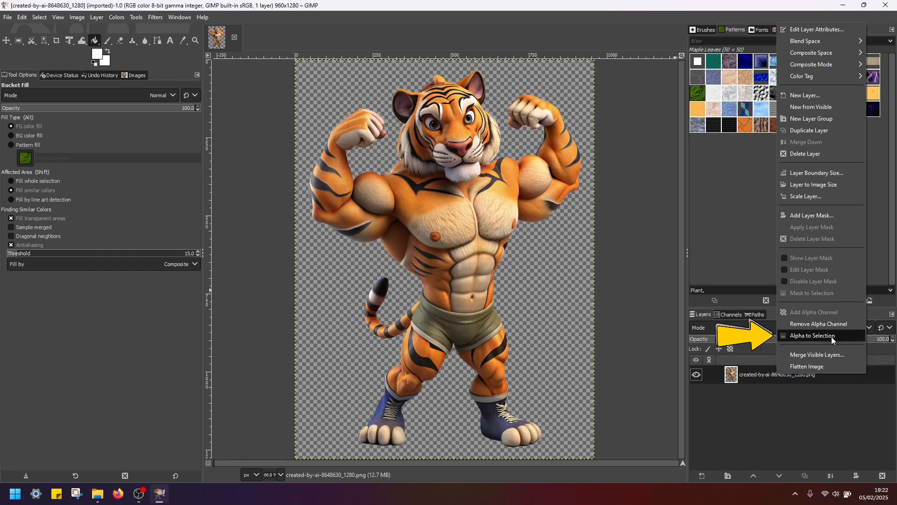
{"action": "left_click", "coordinate": [822, 336]}
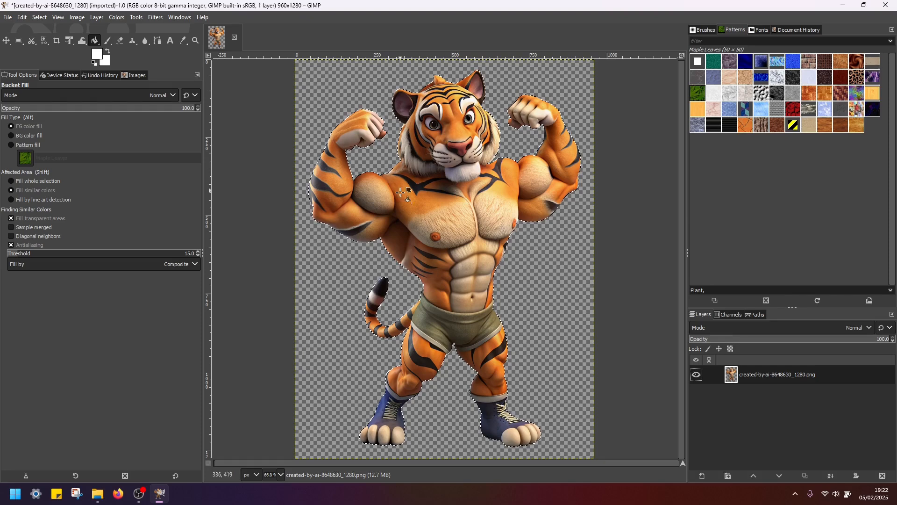
{"action": "right_click", "coordinate": [445, 195]}
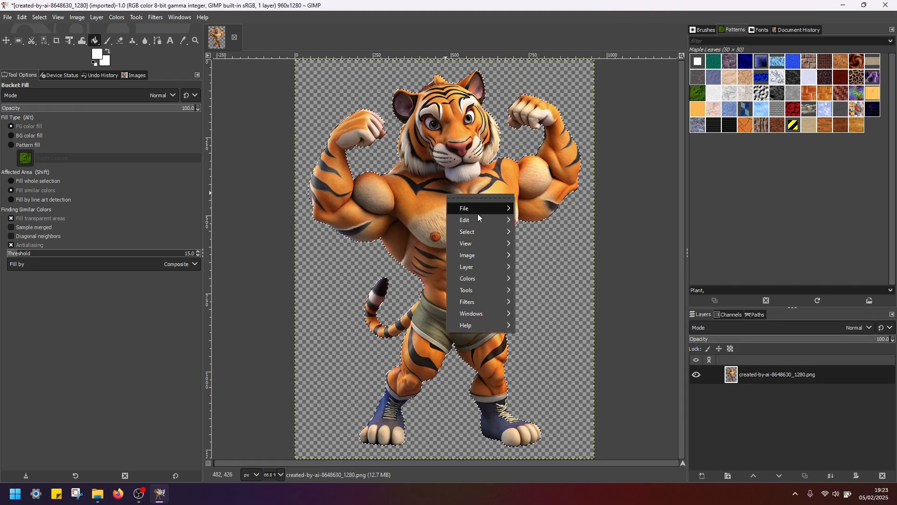
{"action": "mouse_move", "coordinate": [478, 230]}
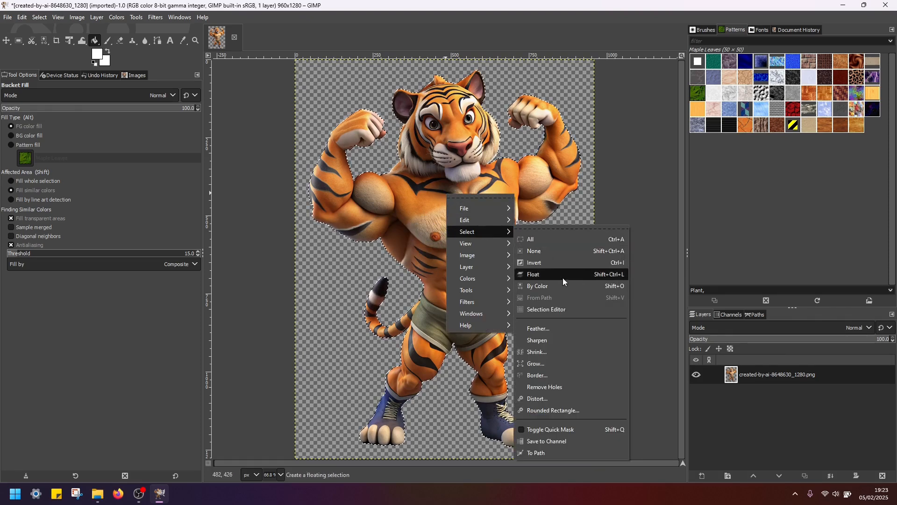
{"action": "left_click", "coordinate": [549, 362]}
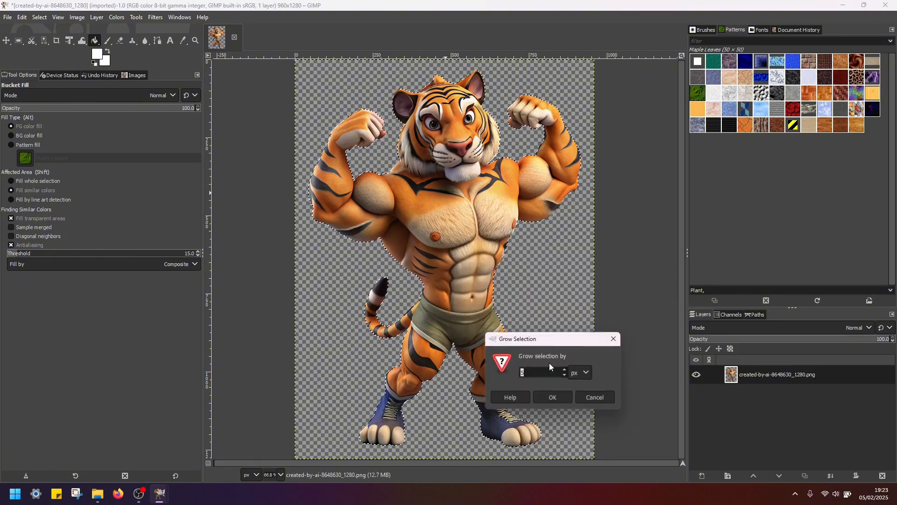
{"action": "left_click_drag", "start_coordinate": [514, 338], "coordinate": [512, 245]}
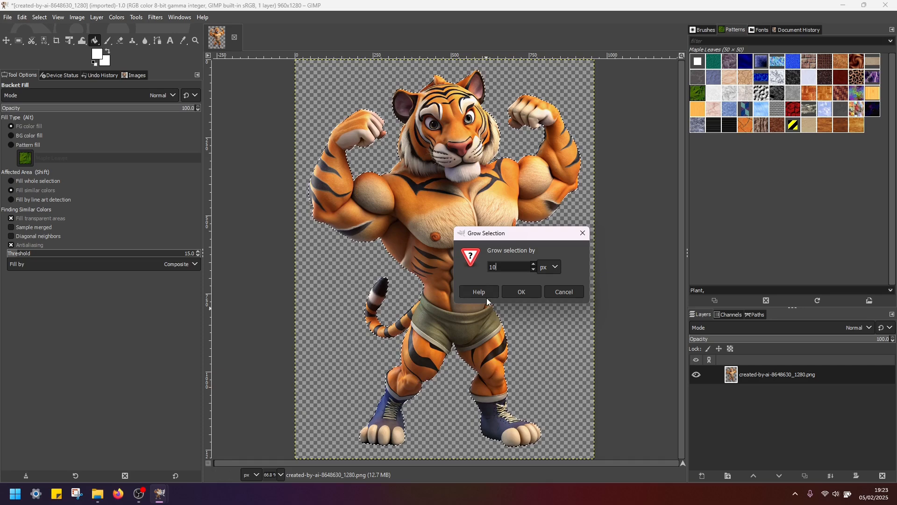
{"action": "left_click", "coordinate": [521, 291]}
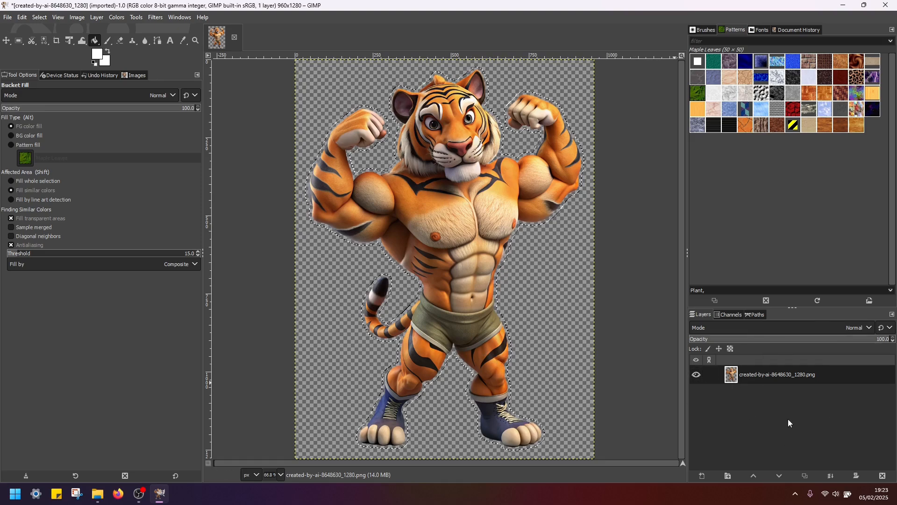
- Add a new 960 × 1280 px layer filled with transparency
{"action": "right_click", "coordinate": [752, 413]}
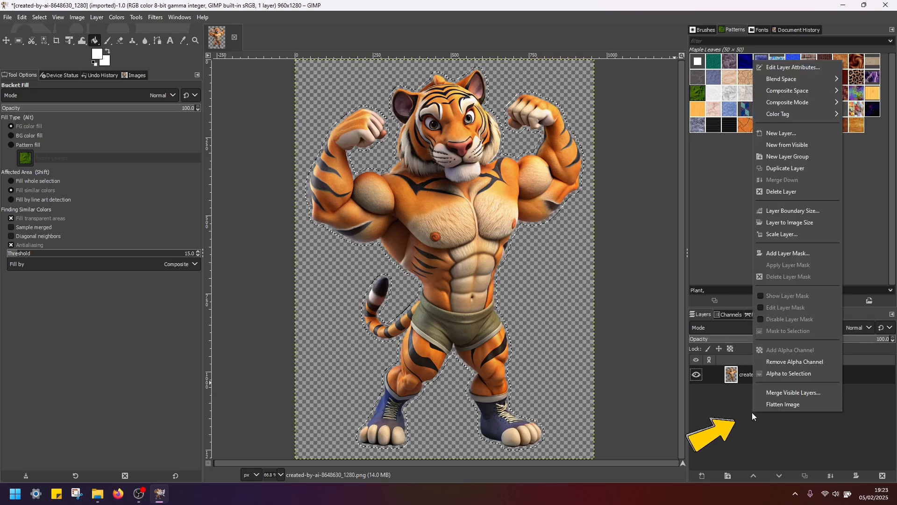
{"action": "left_click", "coordinate": [800, 134]}
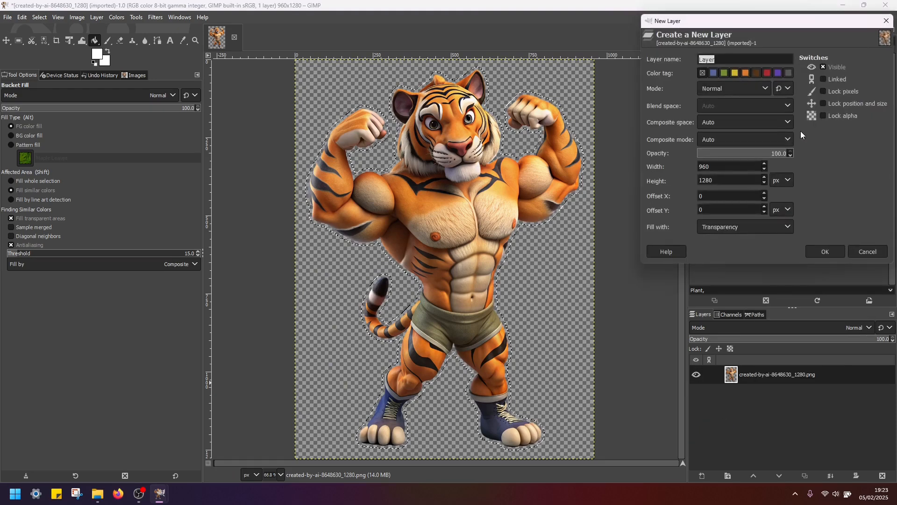
{"action": "left_click", "coordinate": [827, 252]}
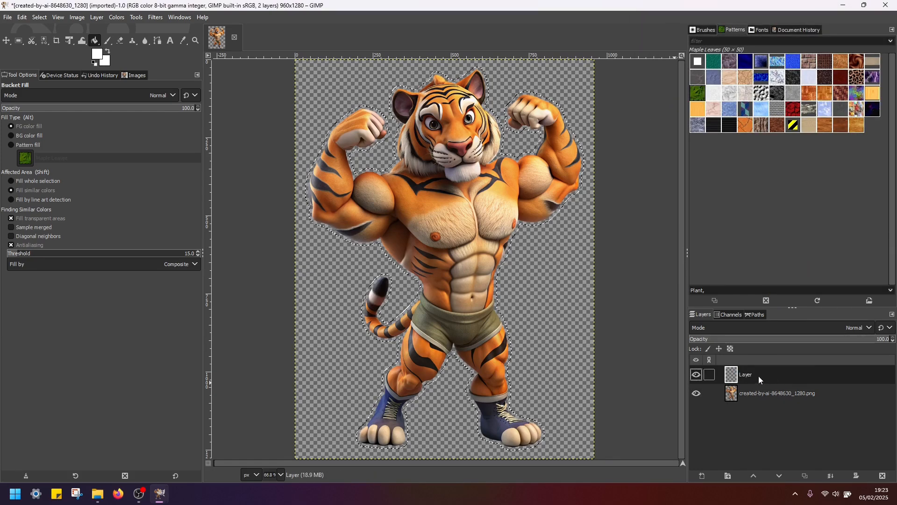
- Fill the selection with white (ffffff) on the new layer and move that layer beneath the tiger layer
{"action": "left_click", "coordinate": [99, 55]}
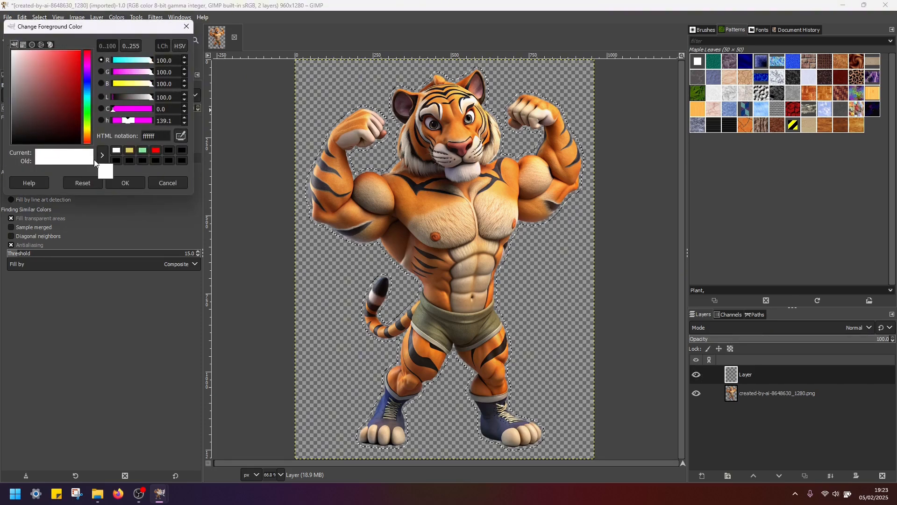
{"action": "left_click", "coordinate": [128, 186]}
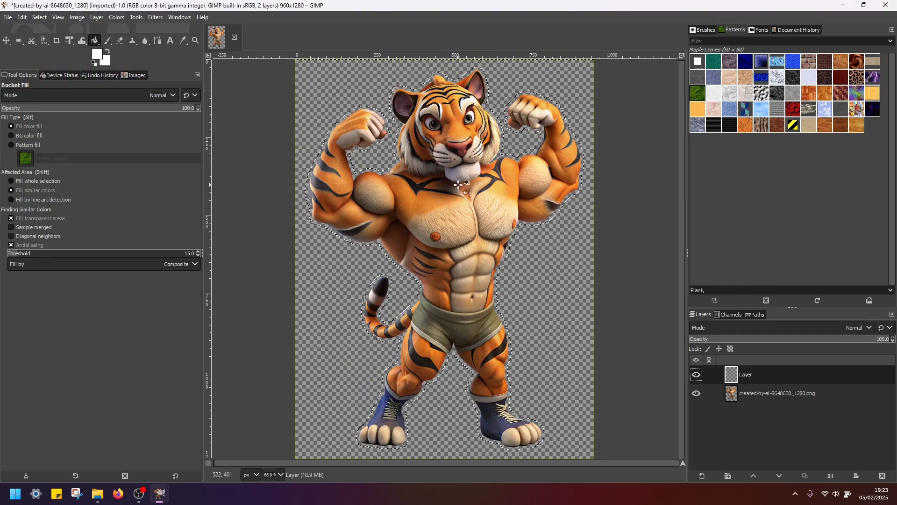
{"action": "left_click", "coordinate": [463, 211]}
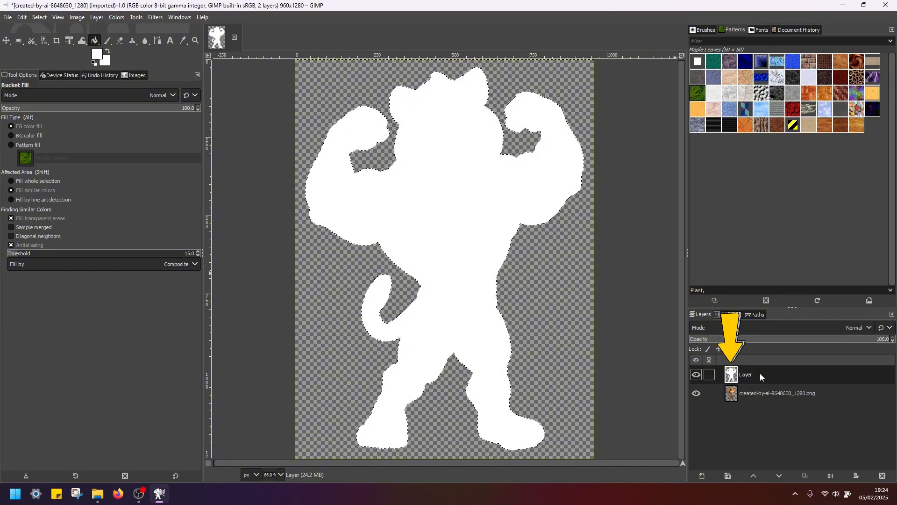
{"action": "left_click_drag", "start_coordinate": [760, 373], "coordinate": [758, 408]}
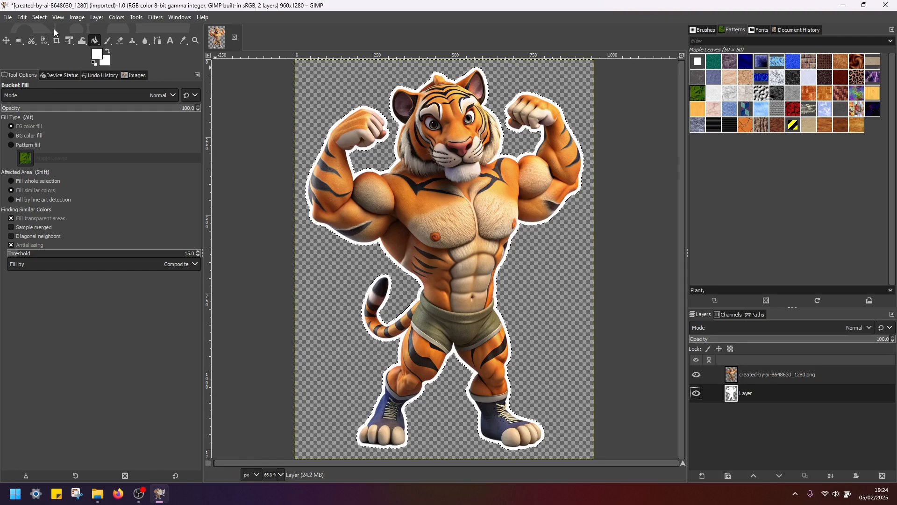
{"action": "left_click", "coordinate": [8, 18]}
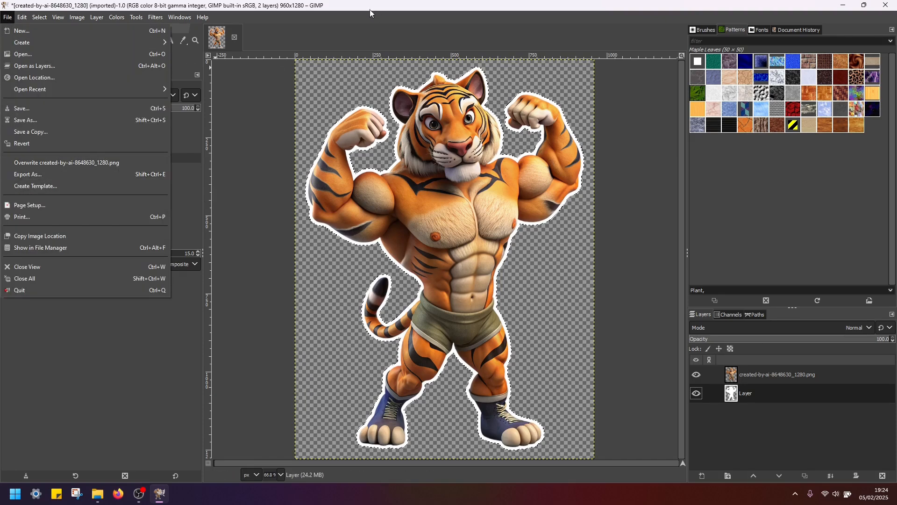
{"action": "left_click", "coordinate": [393, 21]}
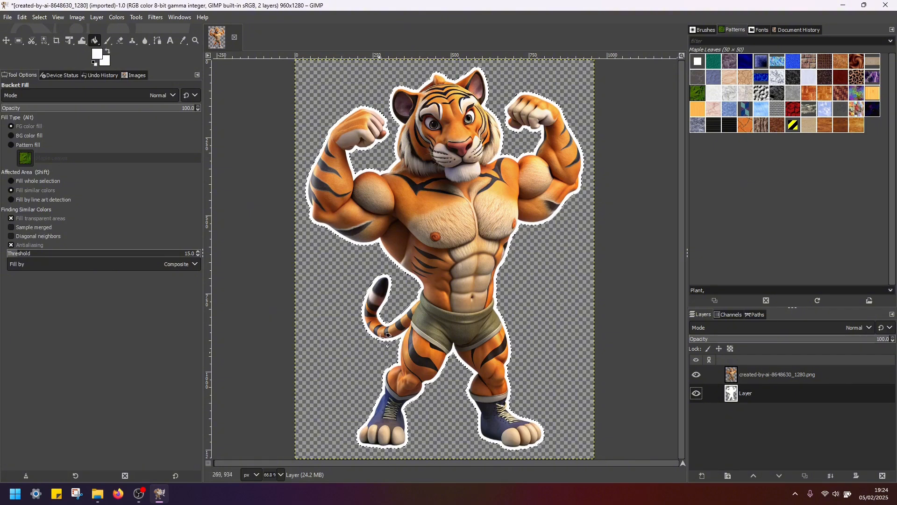
- Grow the selection around the white border by 10 px
{"action": "right_click", "coordinate": [450, 173]}
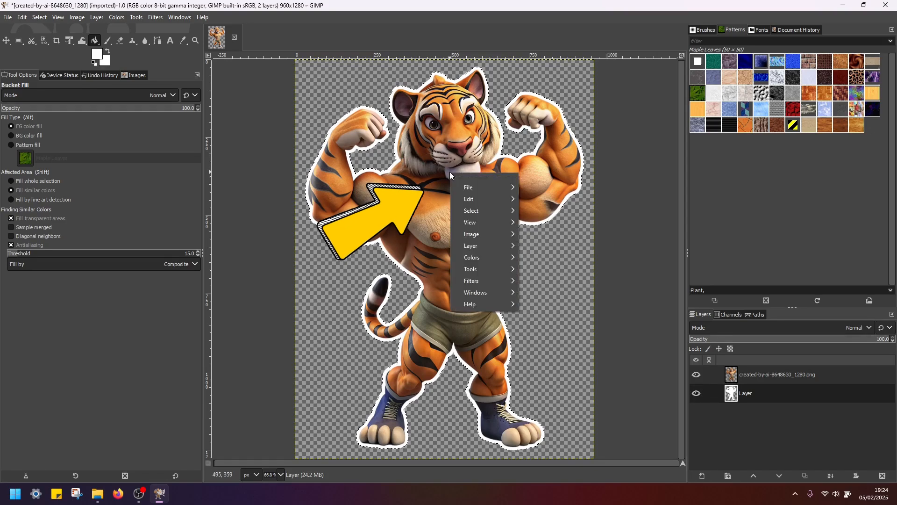
{"action": "mouse_move", "coordinate": [489, 213]}
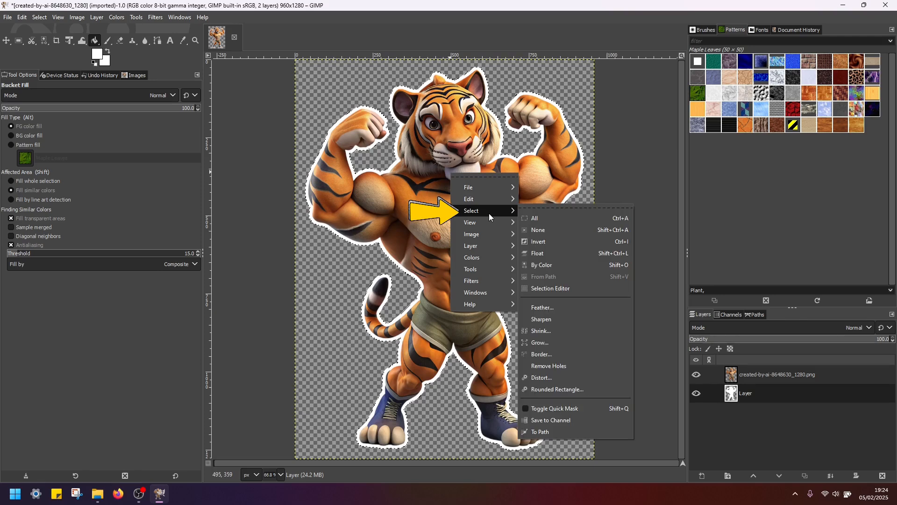
{"action": "left_click", "coordinate": [547, 344]}
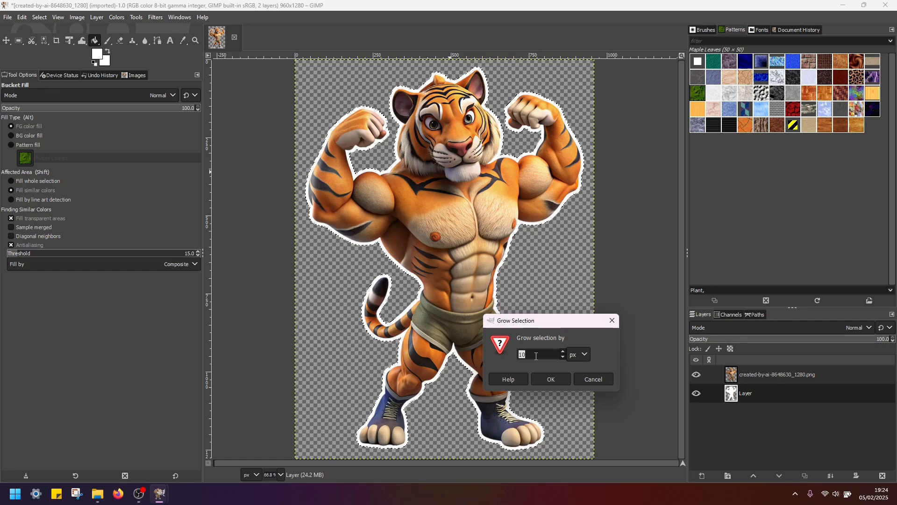
{"action": "key", "text": "Return"}
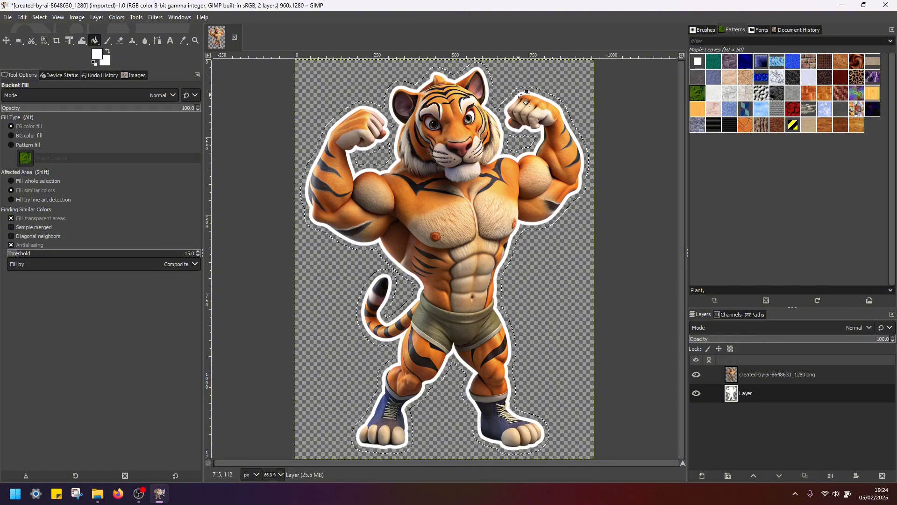
- Add a second 960 × 1280 px transparent layer for the outer border
{"action": "left_click", "coordinate": [748, 420]}
{"action": "right_click", "coordinate": [748, 420]}
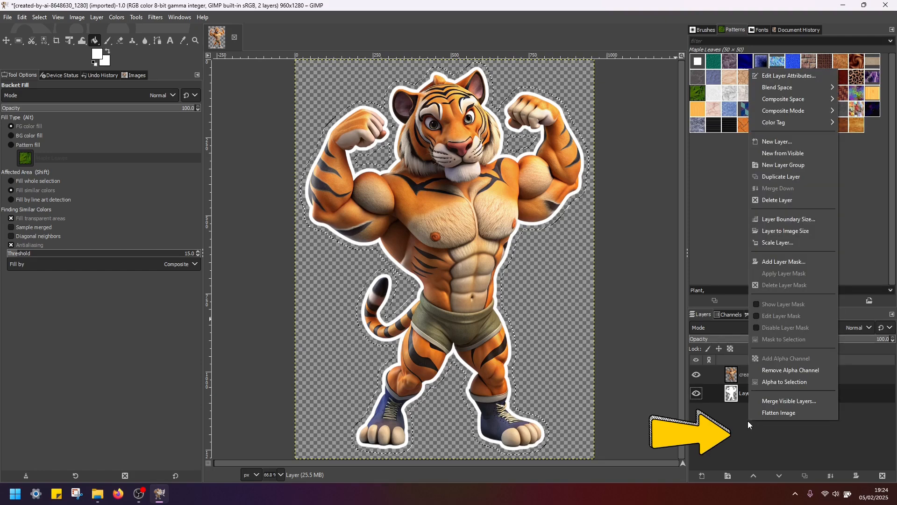
{"action": "left_click", "coordinate": [795, 141]}
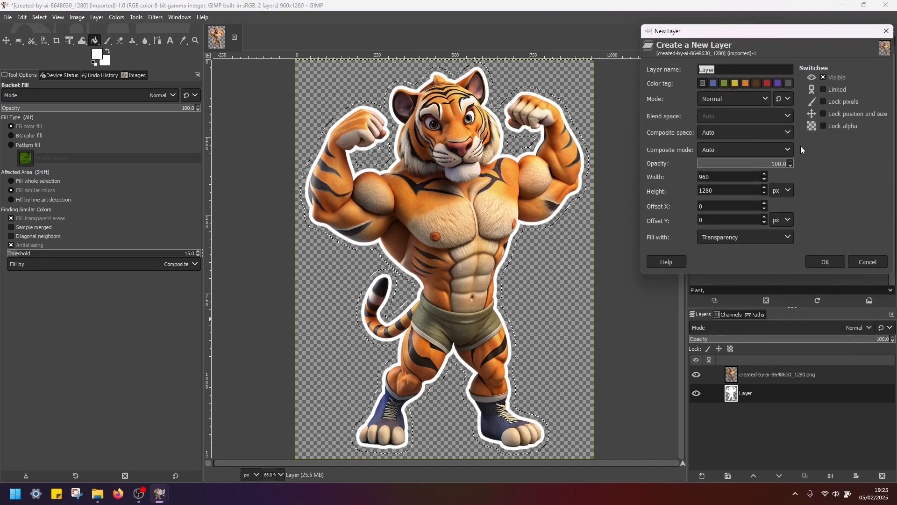
{"action": "left_click", "coordinate": [832, 258]}
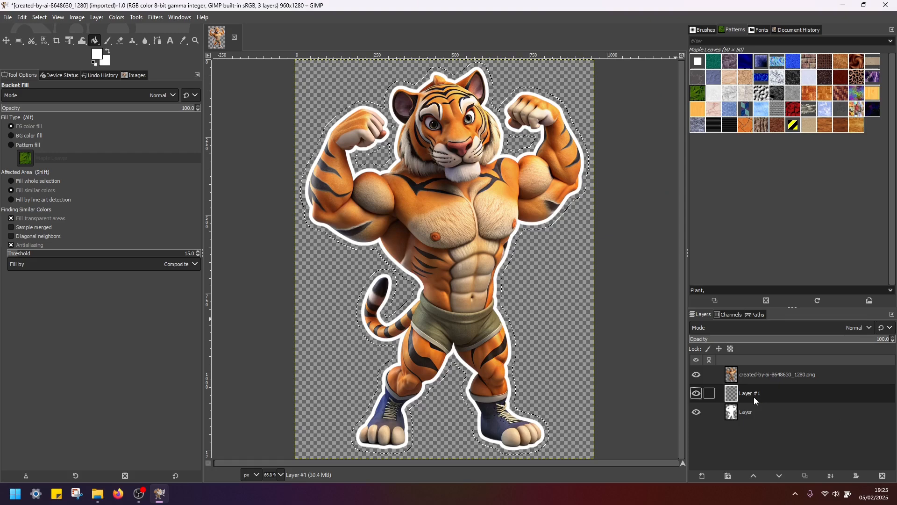
- Fill the grown selection with green (57e46c) on the new layer and move that layer beneath the white border layer
{"action": "left_click", "coordinate": [101, 55]}
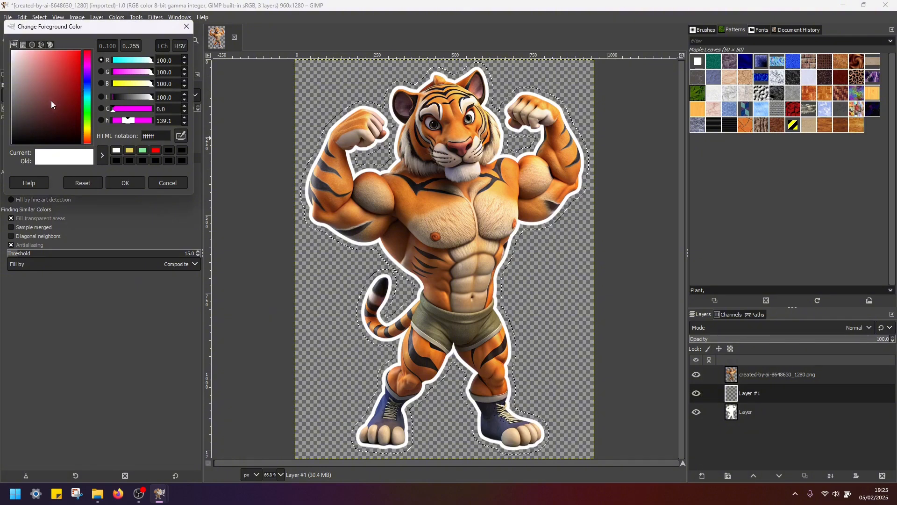
{"action": "left_click", "coordinate": [88, 112]}
{"action": "left_click_drag", "start_coordinate": [50, 68], "coordinate": [54, 60]}
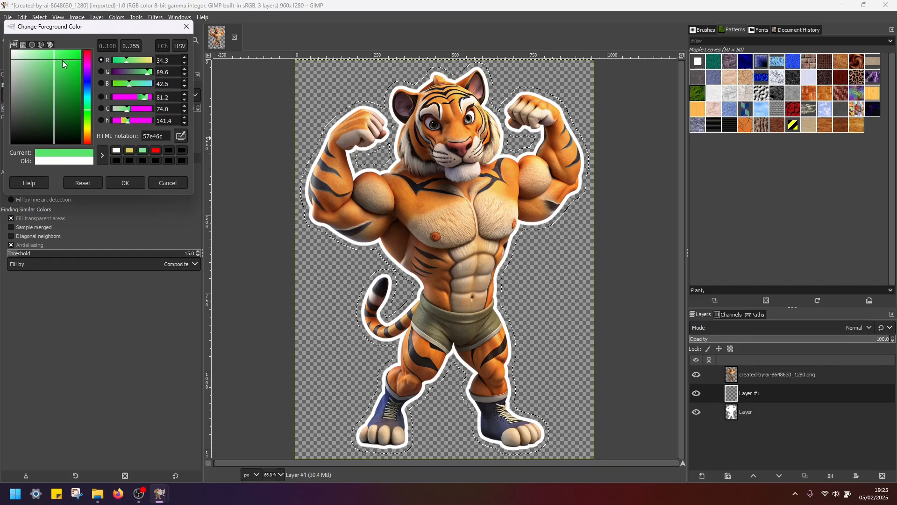
{"action": "left_click", "coordinate": [125, 182]}
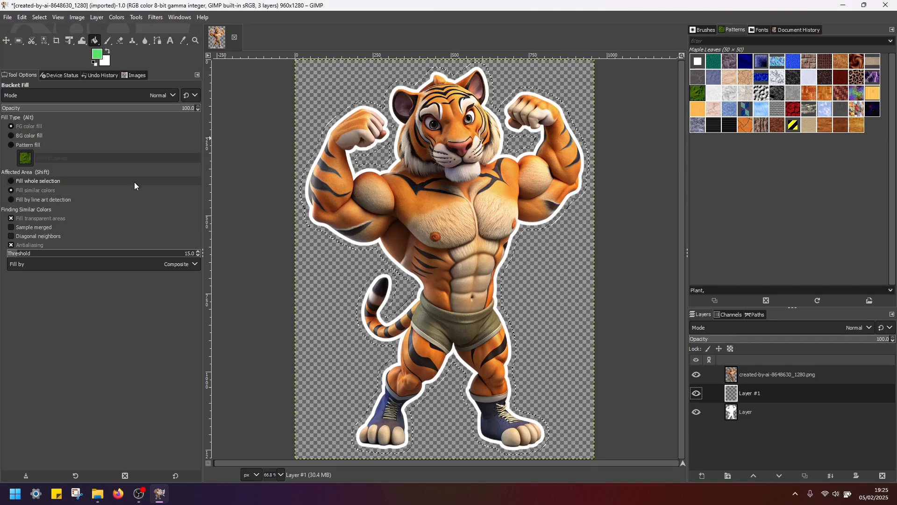
{"action": "left_click", "coordinate": [447, 204]}
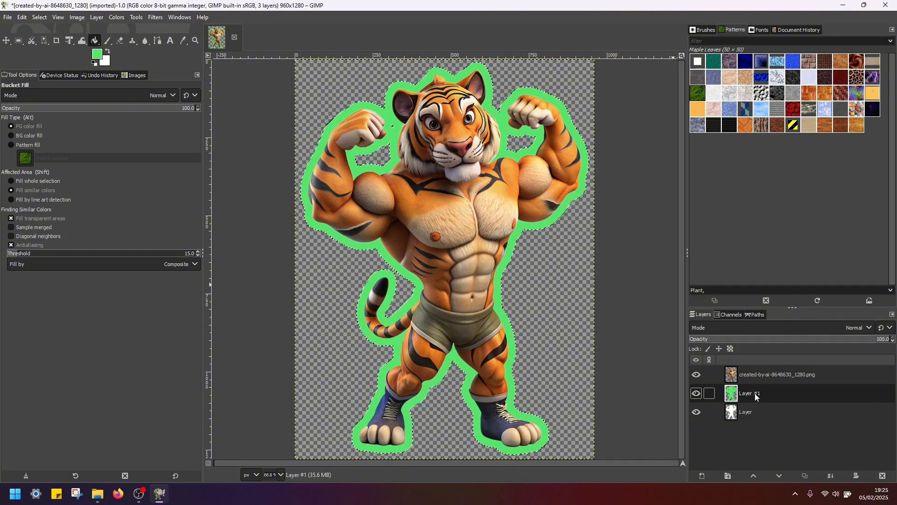
{"action": "left_click_drag", "start_coordinate": [755, 396], "coordinate": [748, 427]}
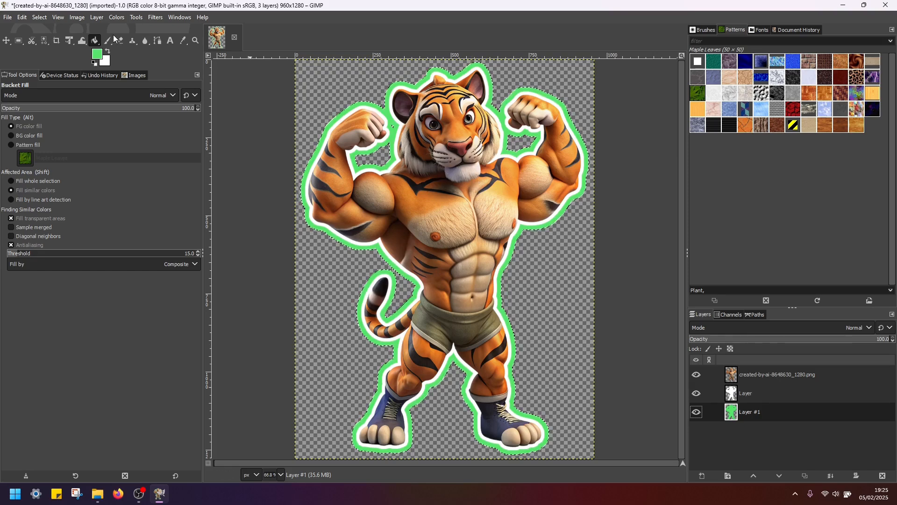
- Clear the selection and apply a Gaussian Blur with Size X and Size Y of 39.82 to the green border layer
{"action": "left_click", "coordinate": [40, 17]}
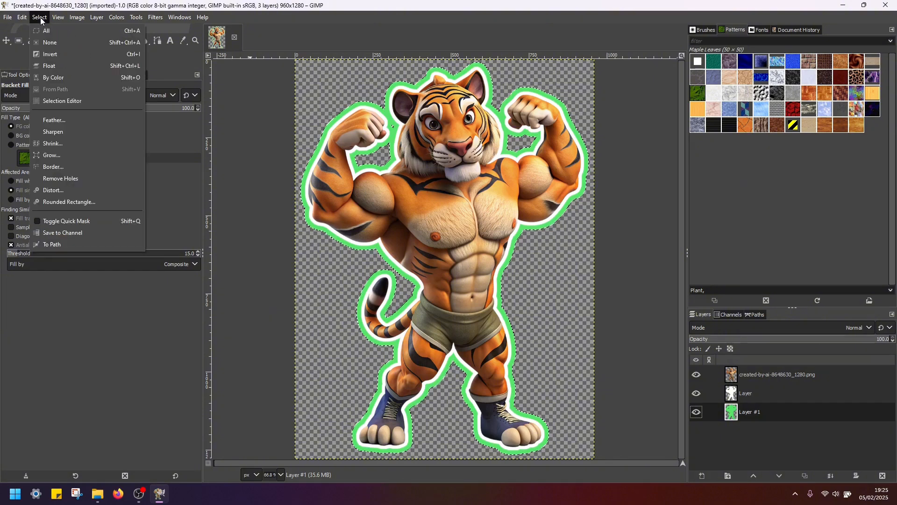
{"action": "left_click", "coordinate": [64, 43]}
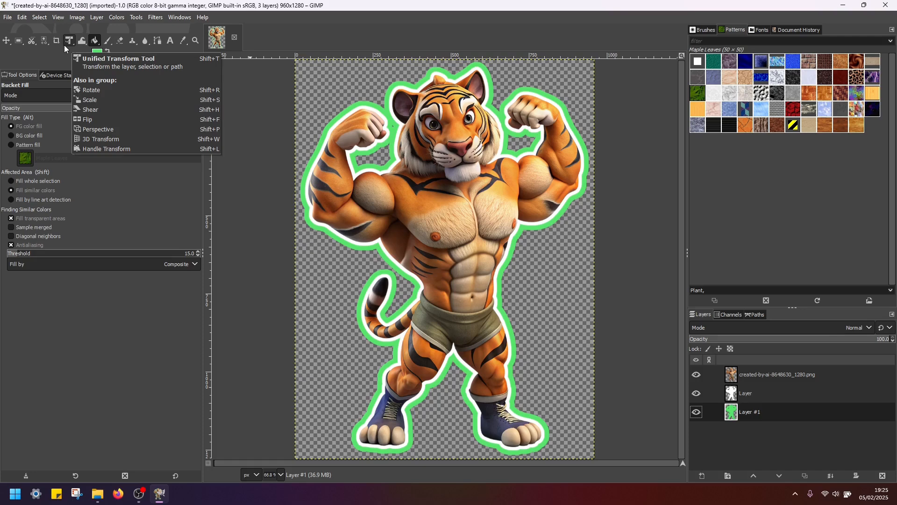
{"action": "left_click", "coordinate": [154, 17]}
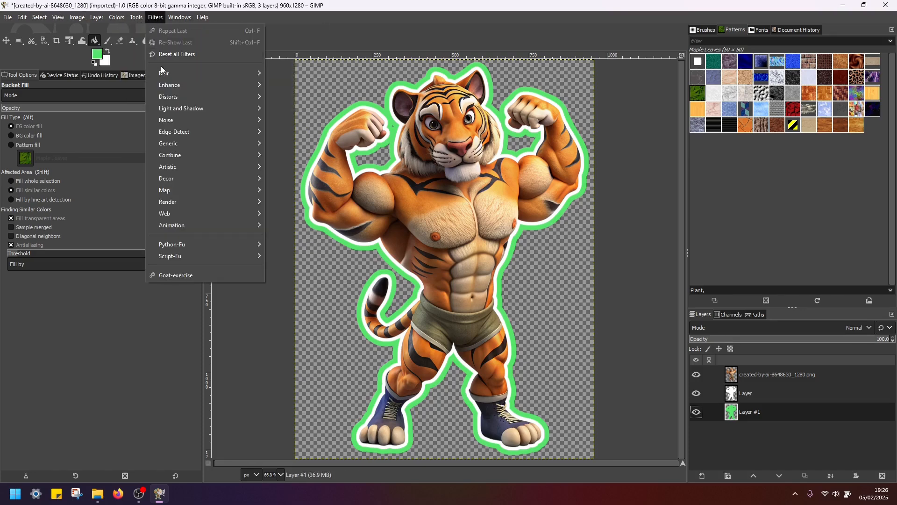
{"action": "mouse_move", "coordinate": [162, 72]}
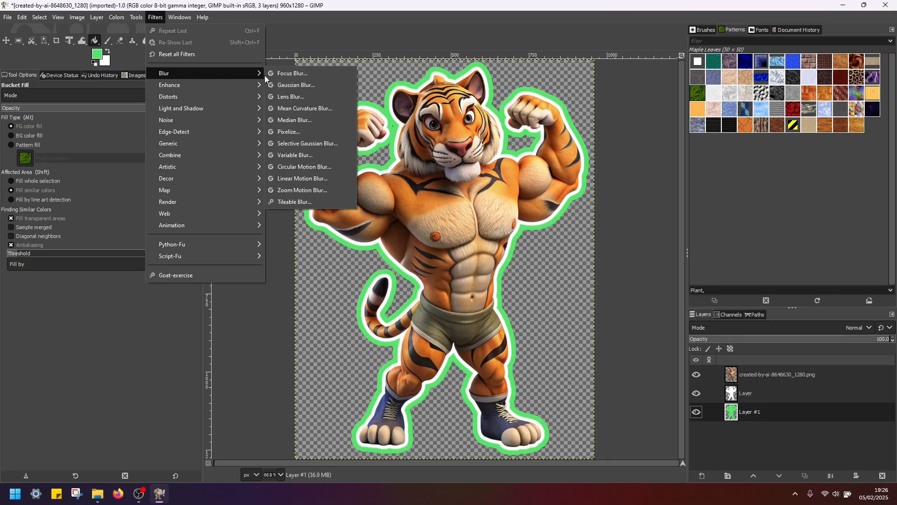
{"action": "left_click", "coordinate": [319, 85]}
{"action": "left_click_drag", "start_coordinate": [115, 262], "coordinate": [141, 162]}
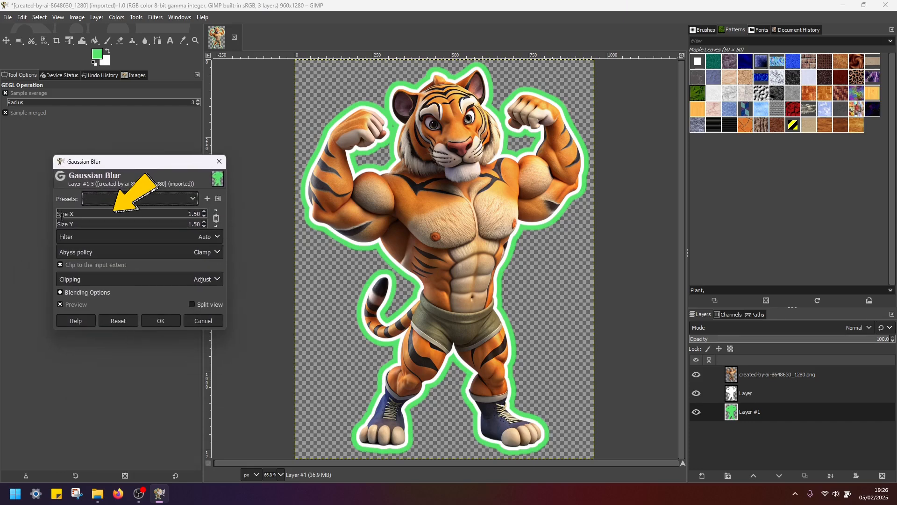
{"action": "left_click_drag", "start_coordinate": [63, 218], "coordinate": [113, 218]}
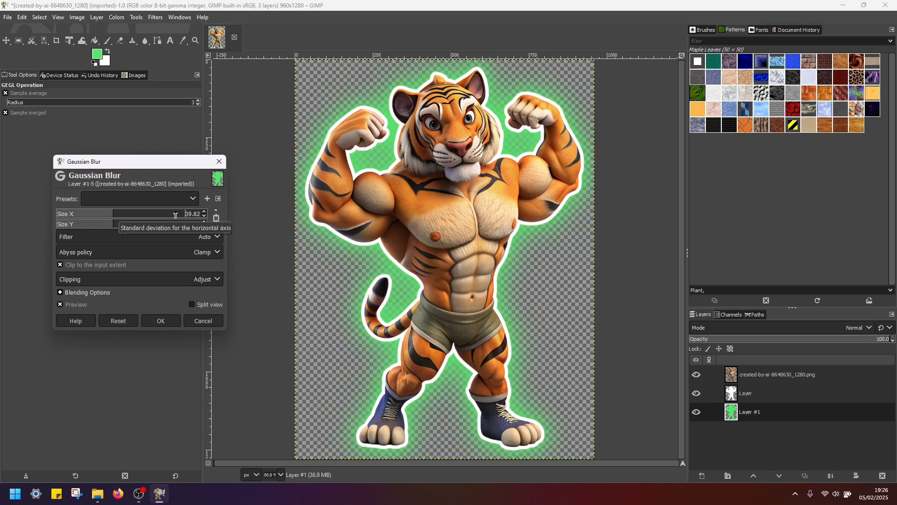
{"action": "left_click", "coordinate": [161, 322]}
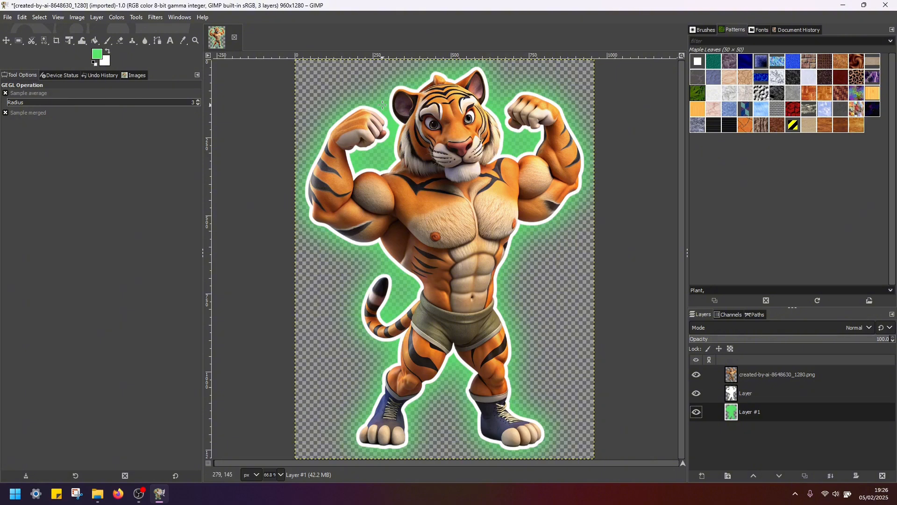
{"action": "left_click", "coordinate": [8, 18]}
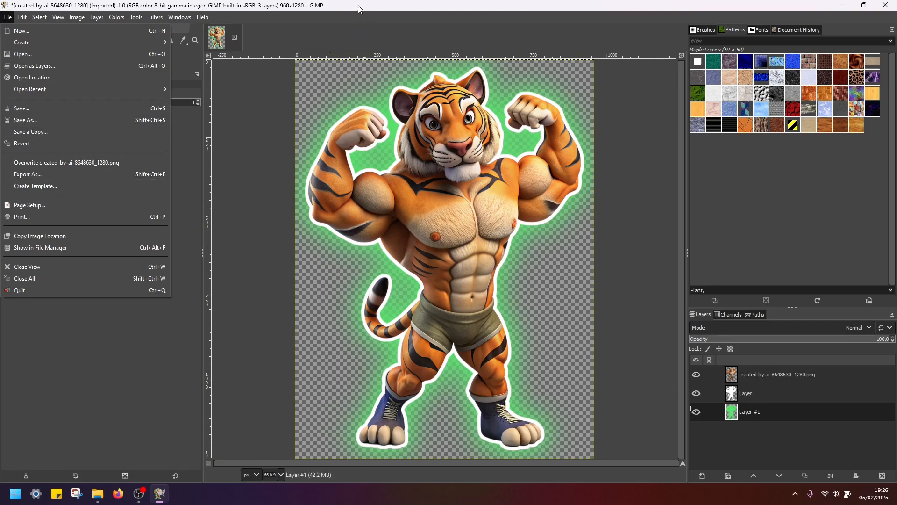
{"action": "left_click", "coordinate": [113, 396]}
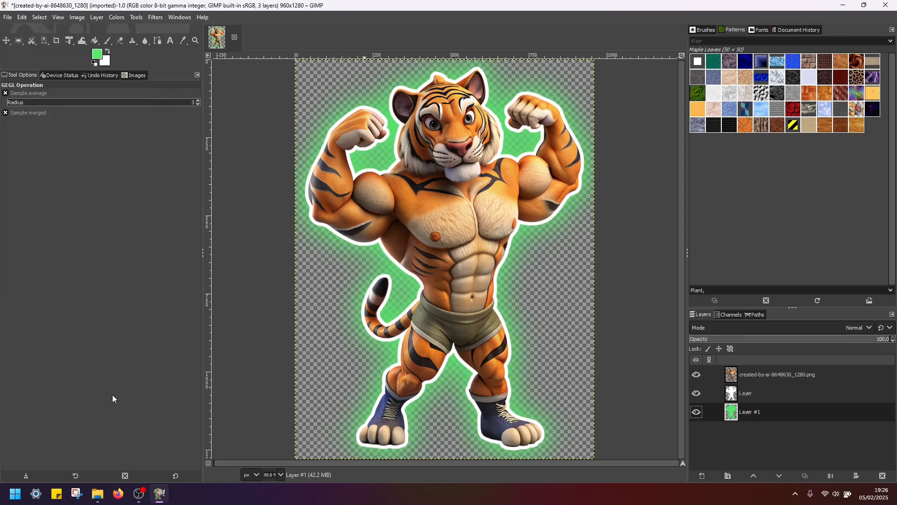